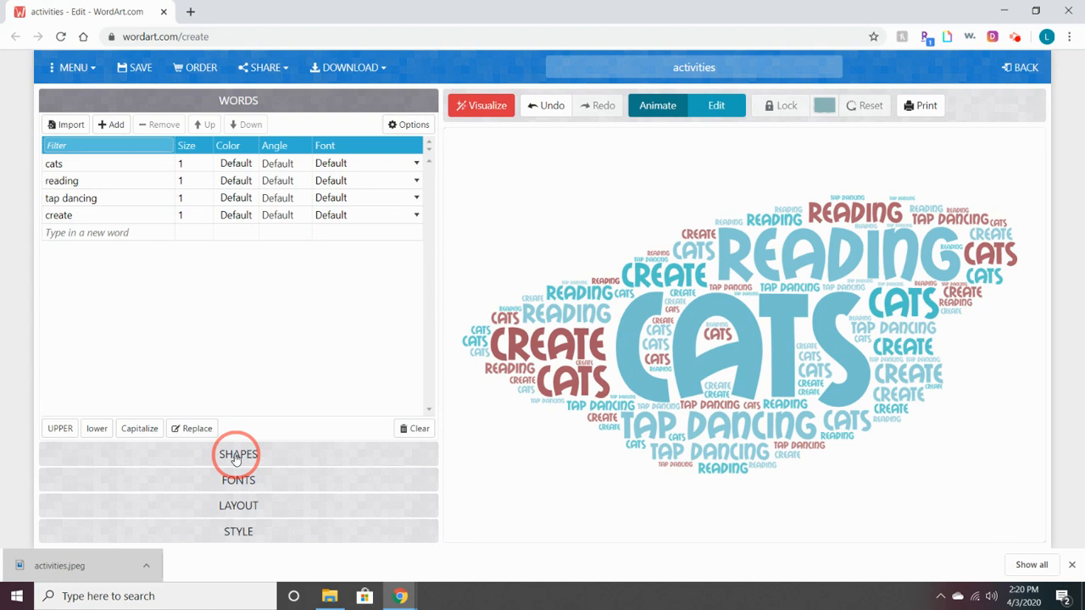
Open the Shapes gallery for the cats, reading, tap dancing and create word cloud
left_click(238, 458)
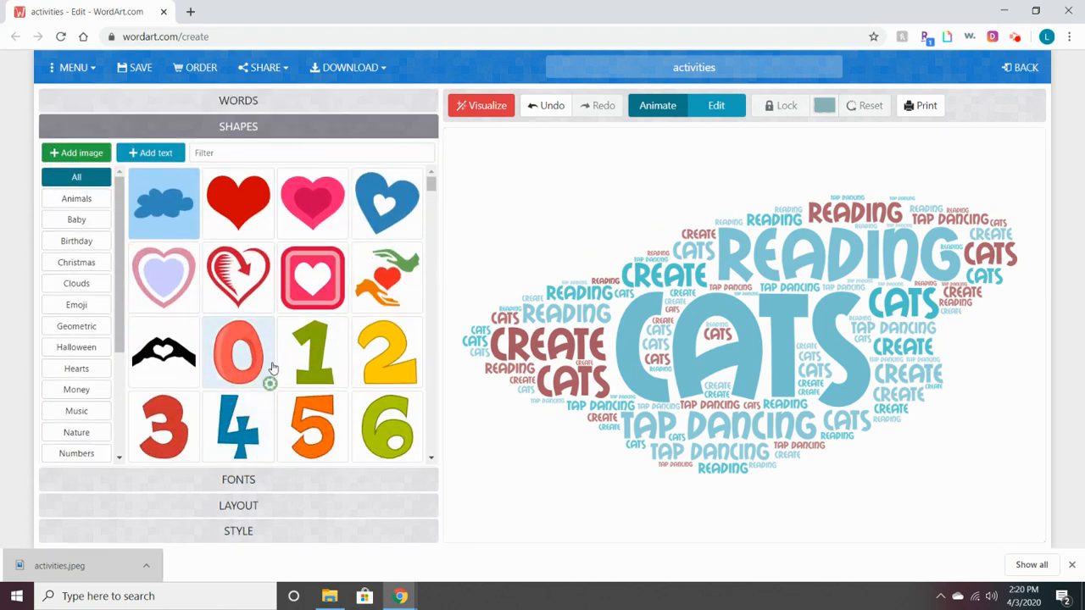
Select the red heart thumbnail as the word cloud's shape
mouse_move(433, 183)
left_mouse_down()
mouse_move(437, 192)
mouse_move(432, 180)
left_mouse_up()
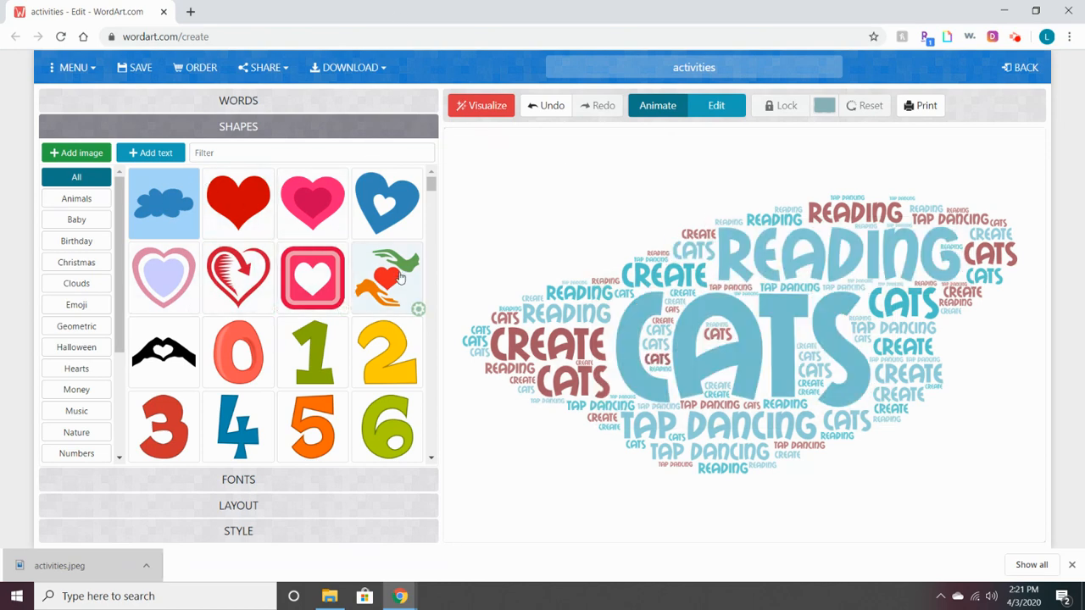
left_click(241, 216)
left_click(241, 216)
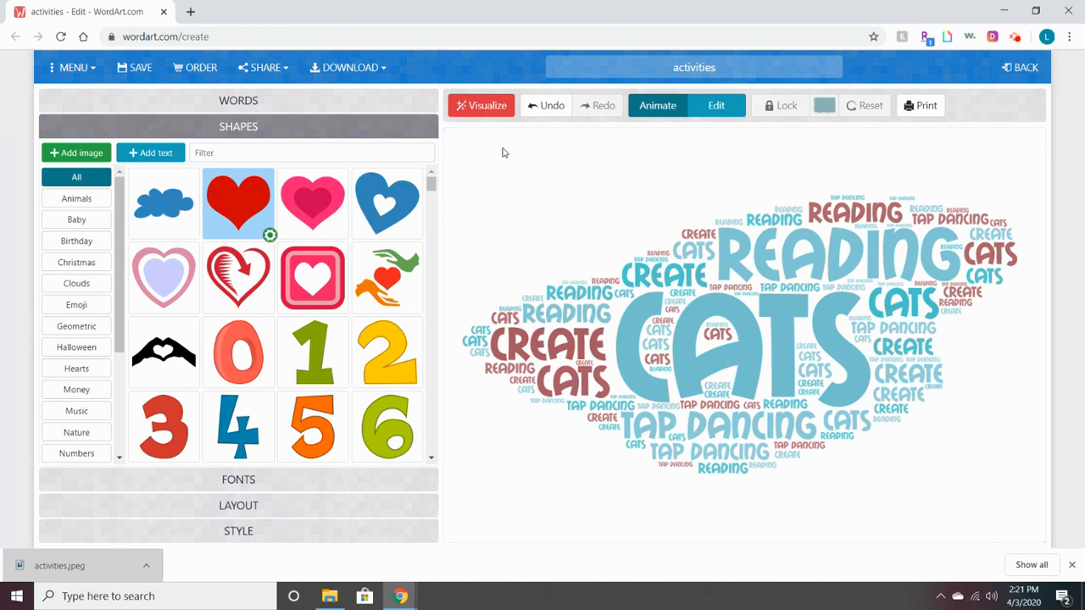
Visualize the word cloud to regenerate it inside the red heart
left_click(475, 103)
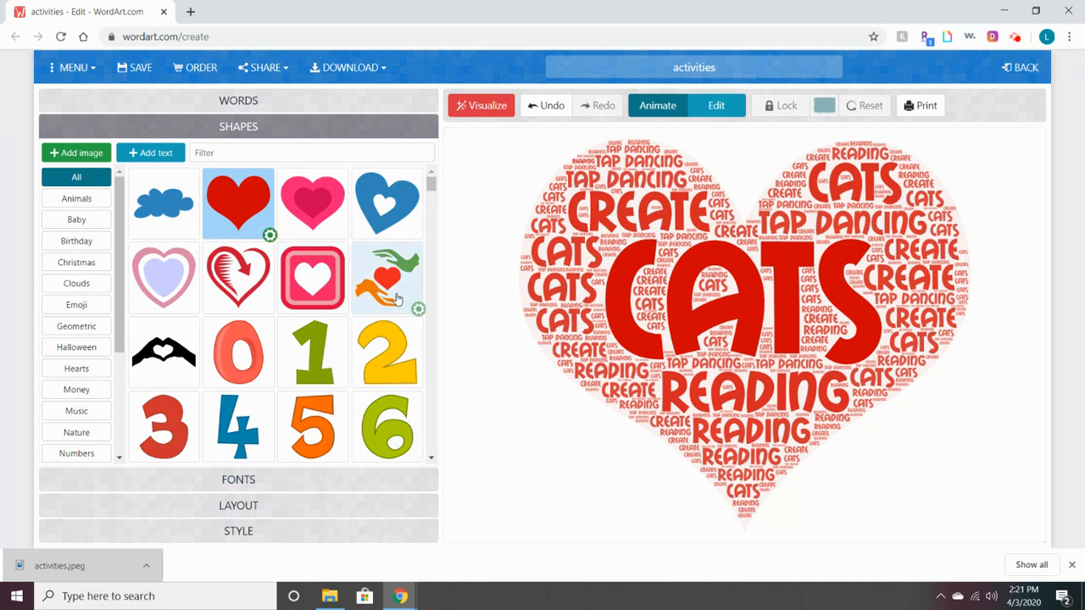
Pick the grey curled-up cat outline from the animal shapes and visualize the cloud in it
scroll(404, 296, "down", 3)
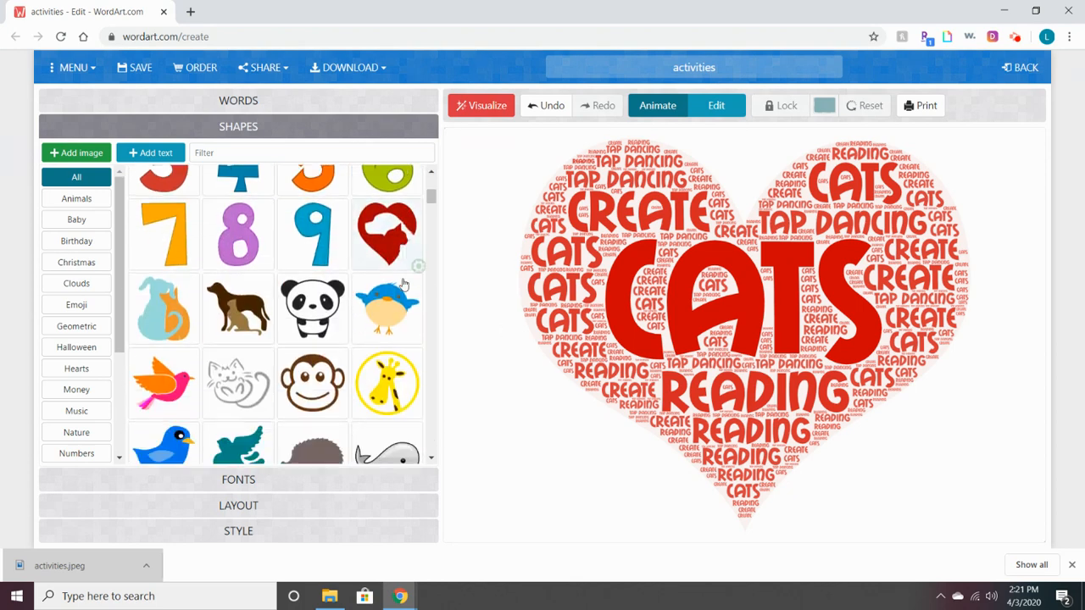
scroll(403, 284, "down", 1)
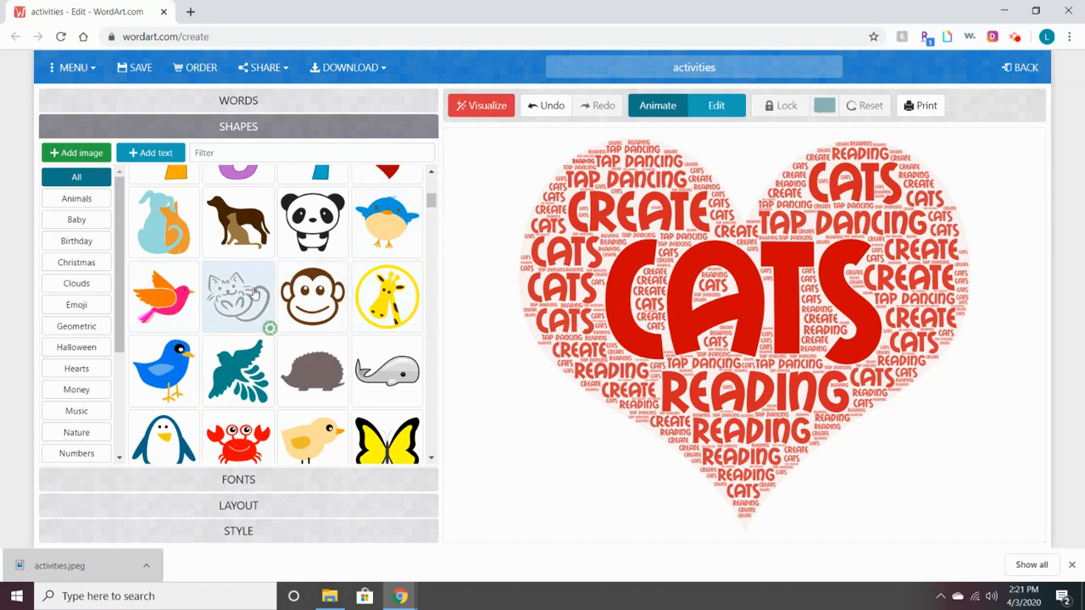
left_click(460, 206)
left_click(199, 312)
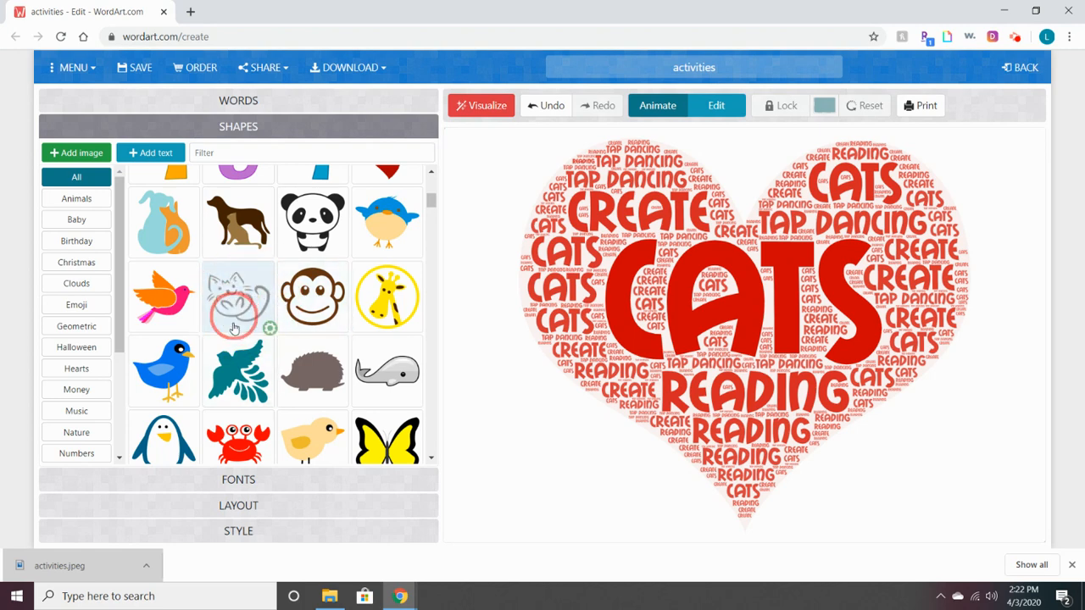
left_click(238, 301)
left_click(236, 307)
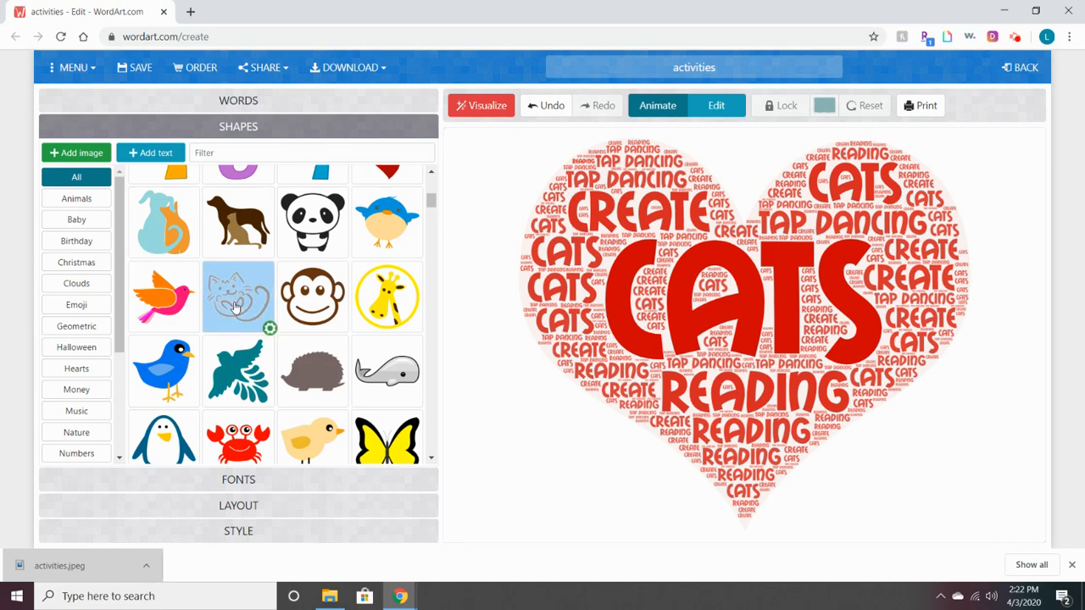
left_click(475, 108)
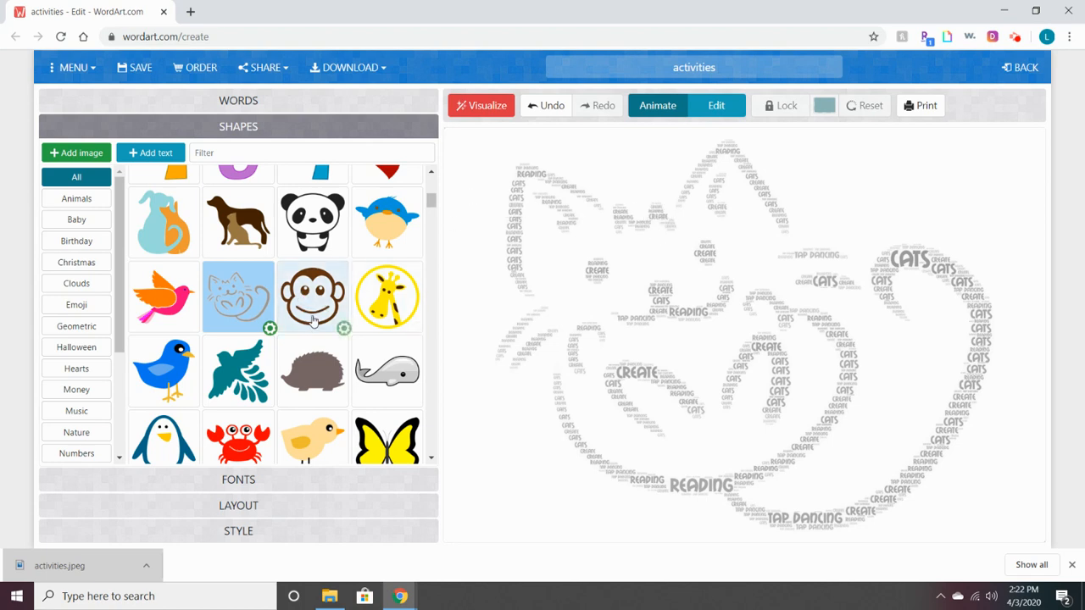
scroll(313, 321, "down", 3)
scroll(373, 312, "down", 1)
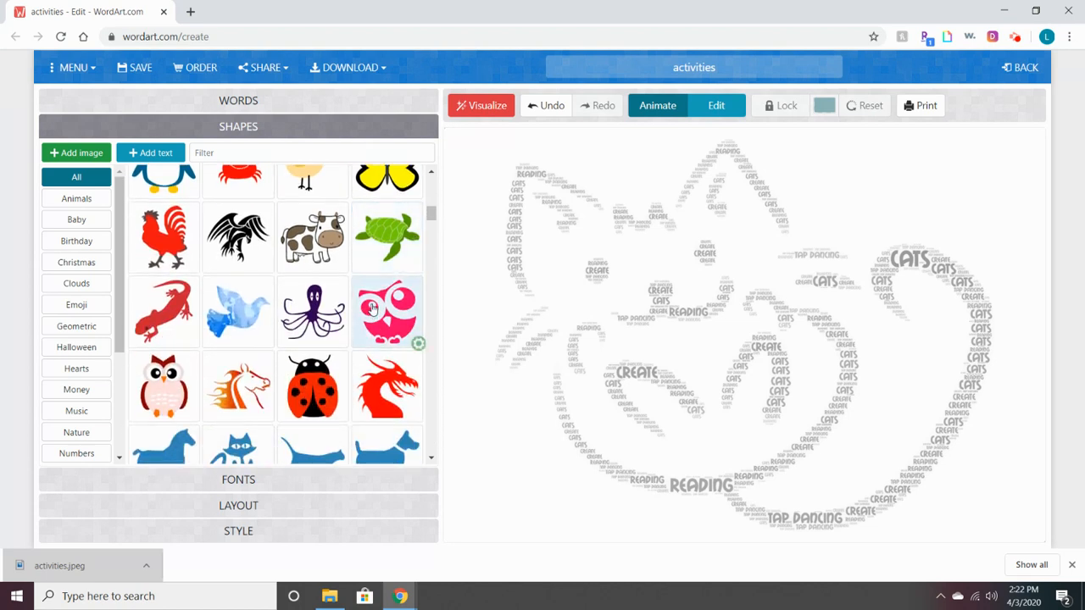
Redraw the cloud as a red-and-black ladybug, then bring up the Style settings
left_click(323, 393)
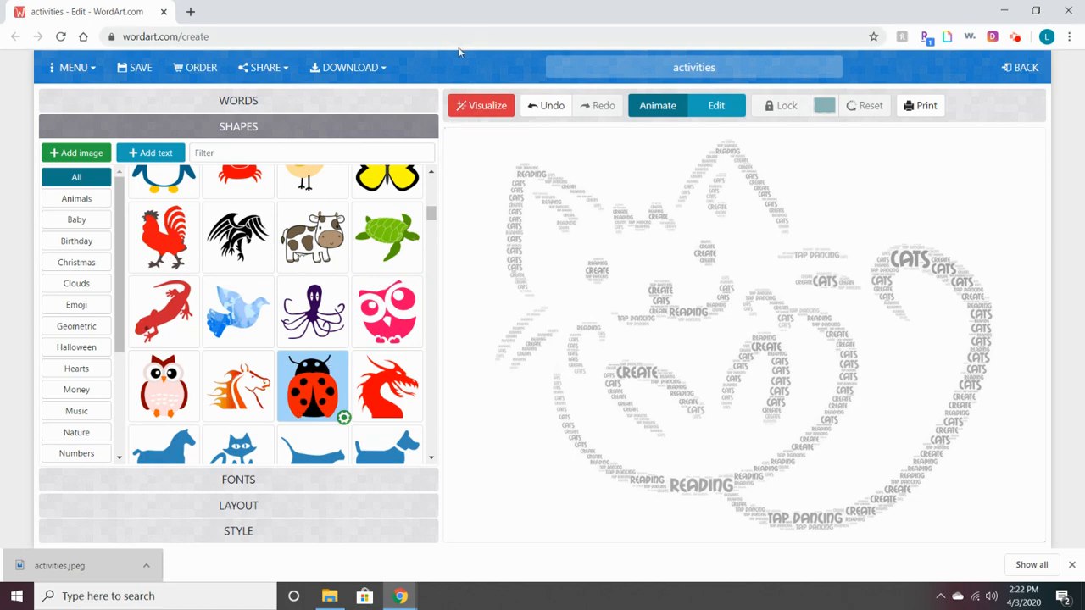
left_click(489, 113)
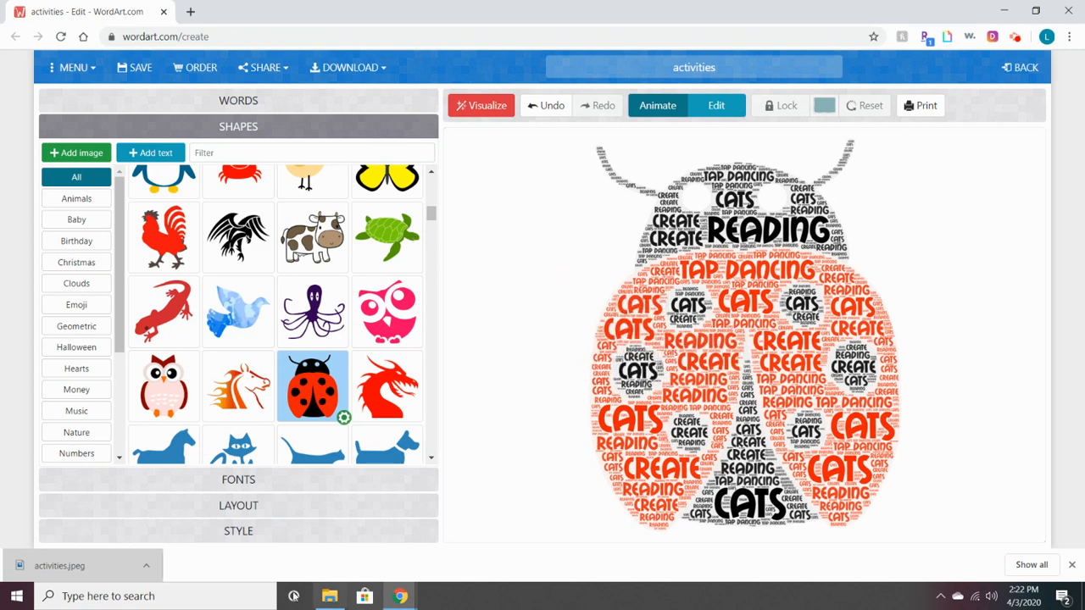
left_click(312, 528)
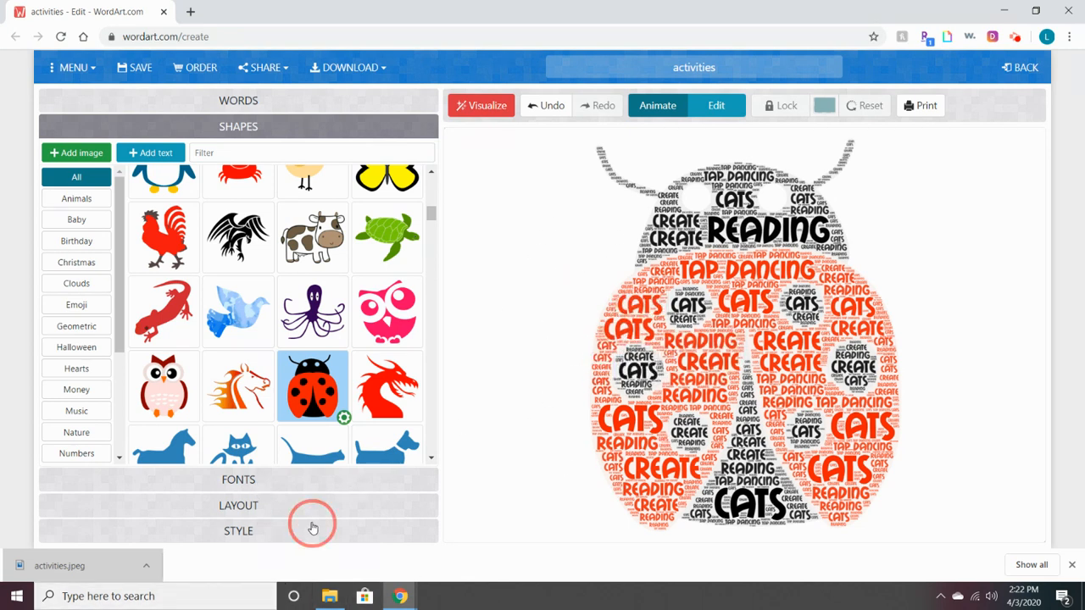
left_click(240, 532)
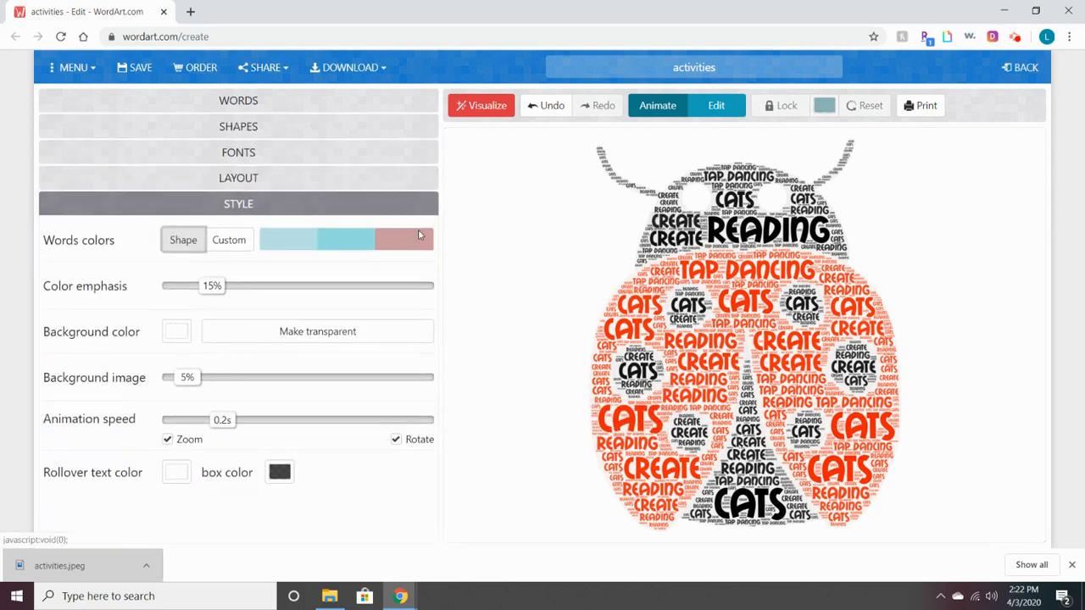
Try the red crab shape, then redraw the cloud as a yellow chick instead
left_click(238, 126)
scroll(339, 305, "down", 2)
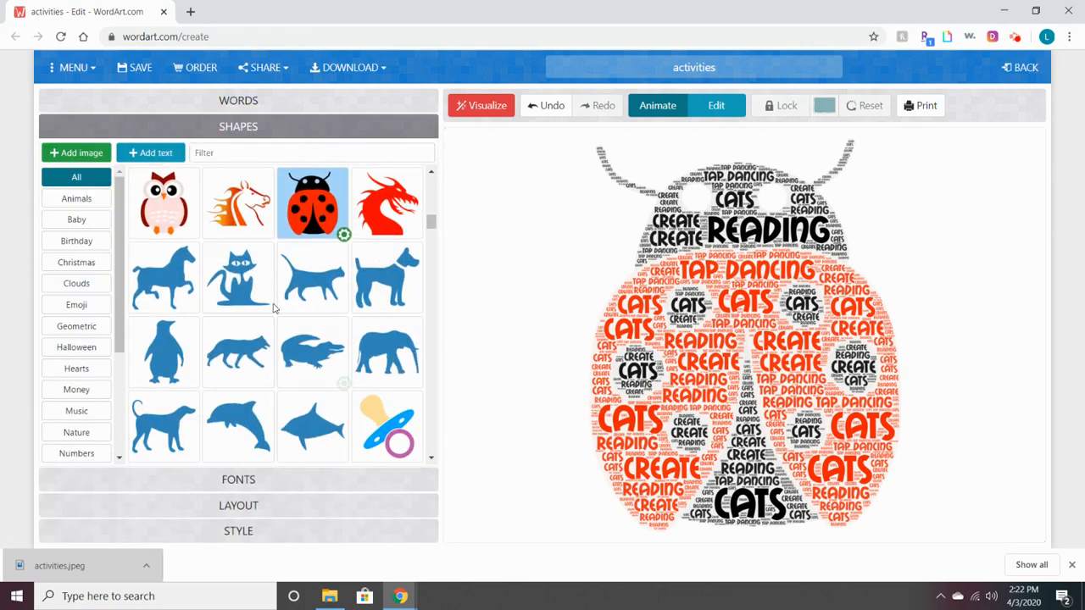
scroll(339, 305, "up", 3)
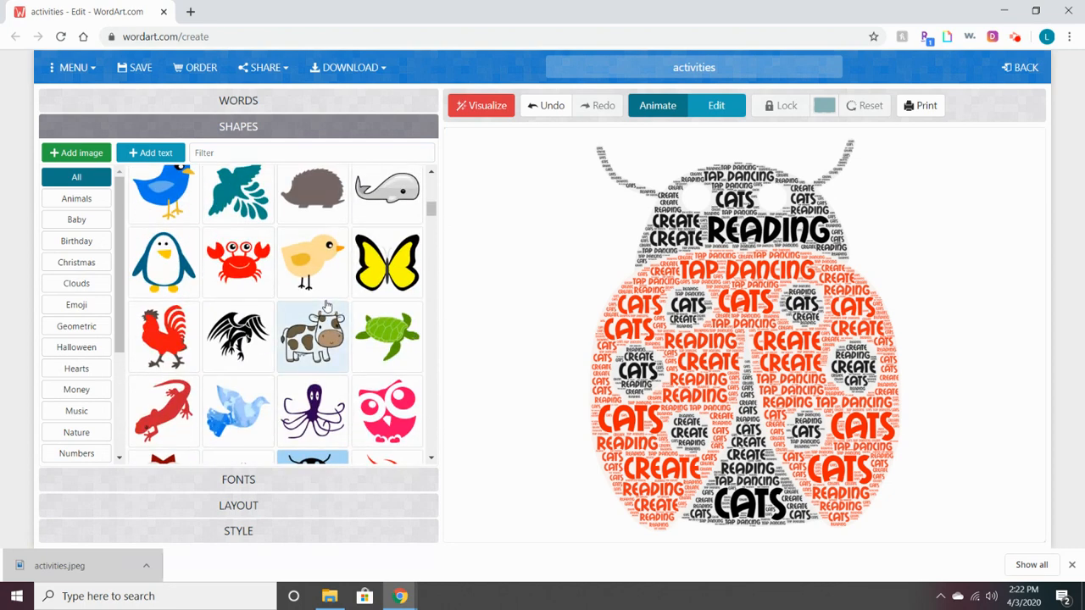
left_click(237, 265)
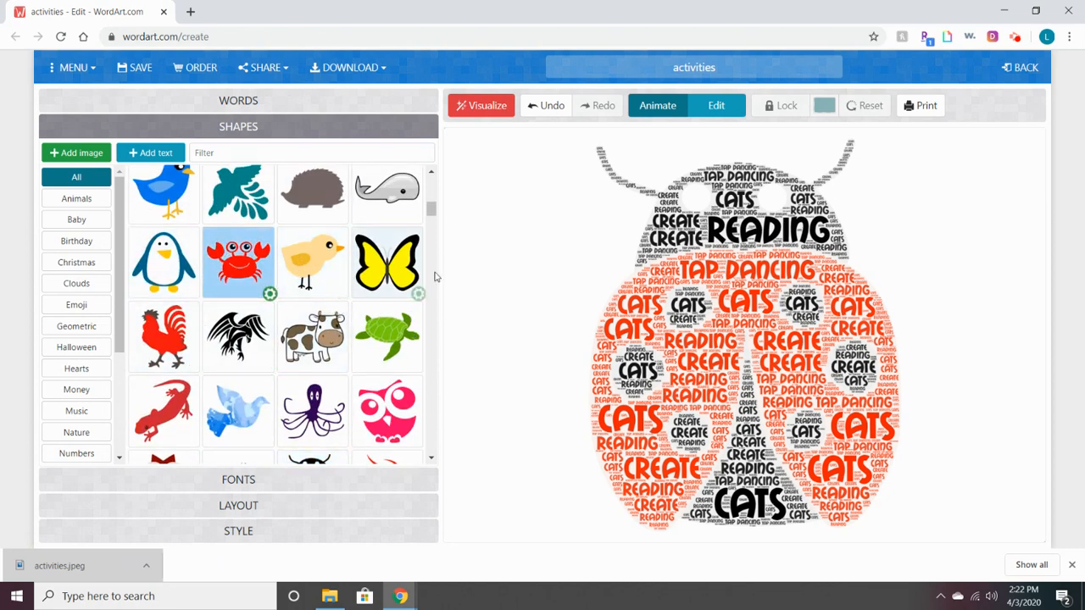
left_click(482, 110)
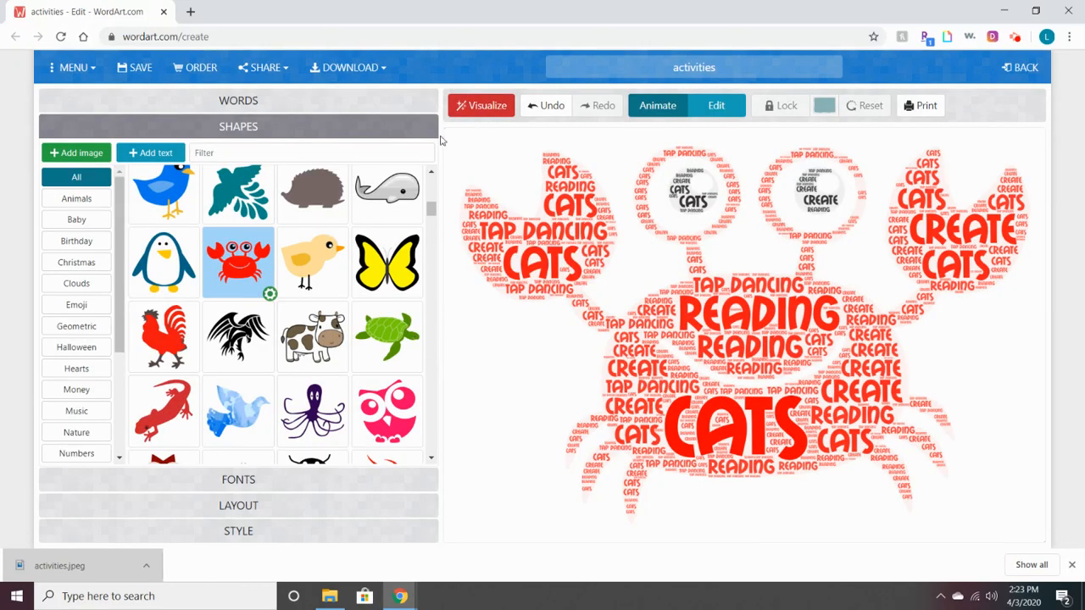
left_click(312, 259)
left_click(469, 107)
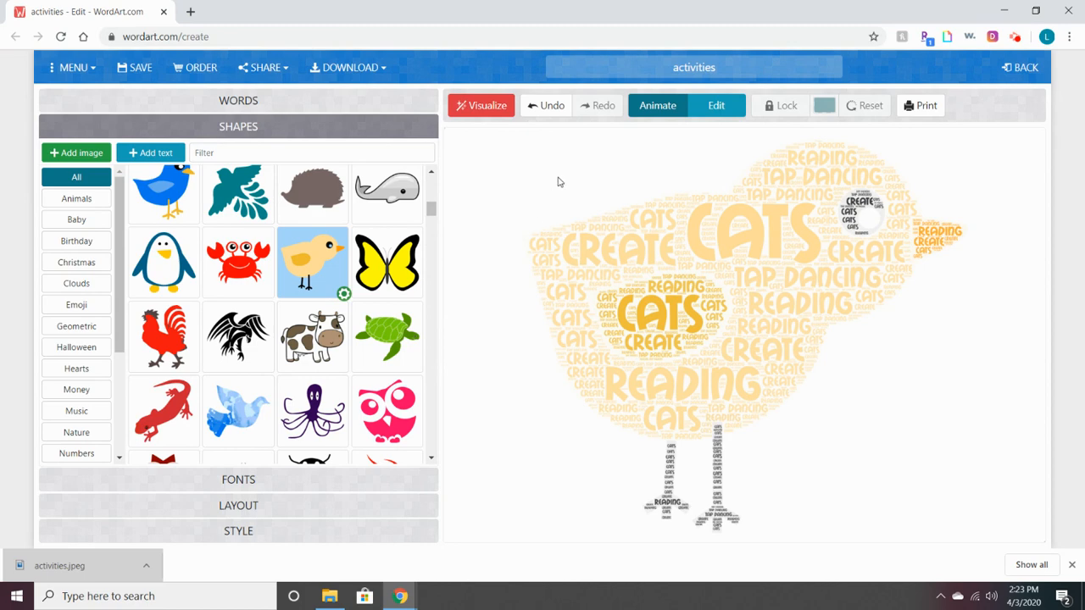
Choose the purple octopus thumbnail and visualize the cloud in that shape
left_click(312, 411)
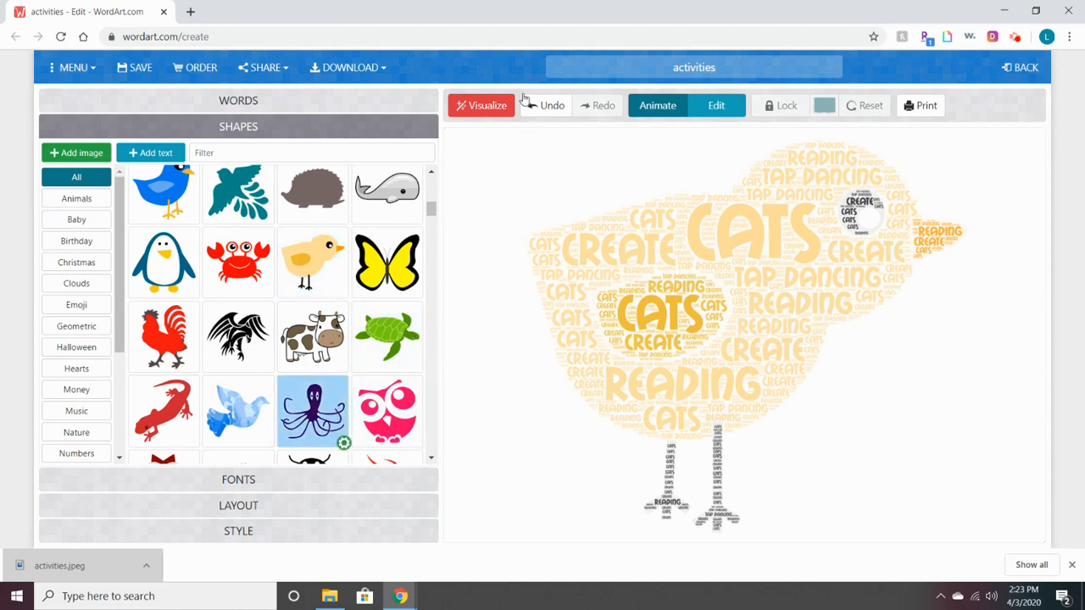
left_click(475, 108)
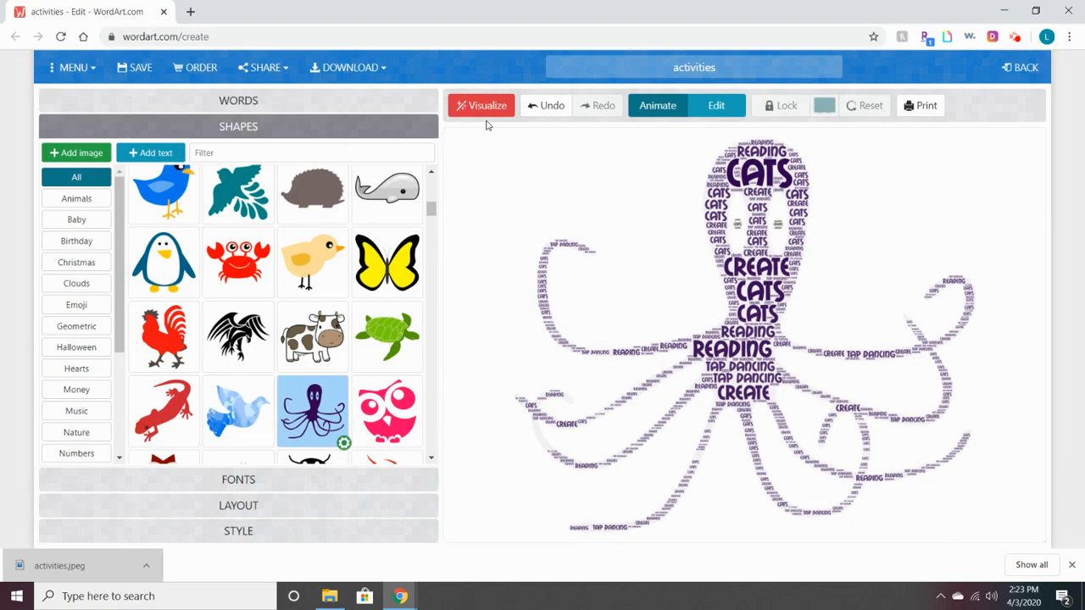
left_click(741, 56)
Rename the artwork to 'activities1' and show the download format options
left_click_drag(743, 61, 613, 60)
left_click(746, 70)
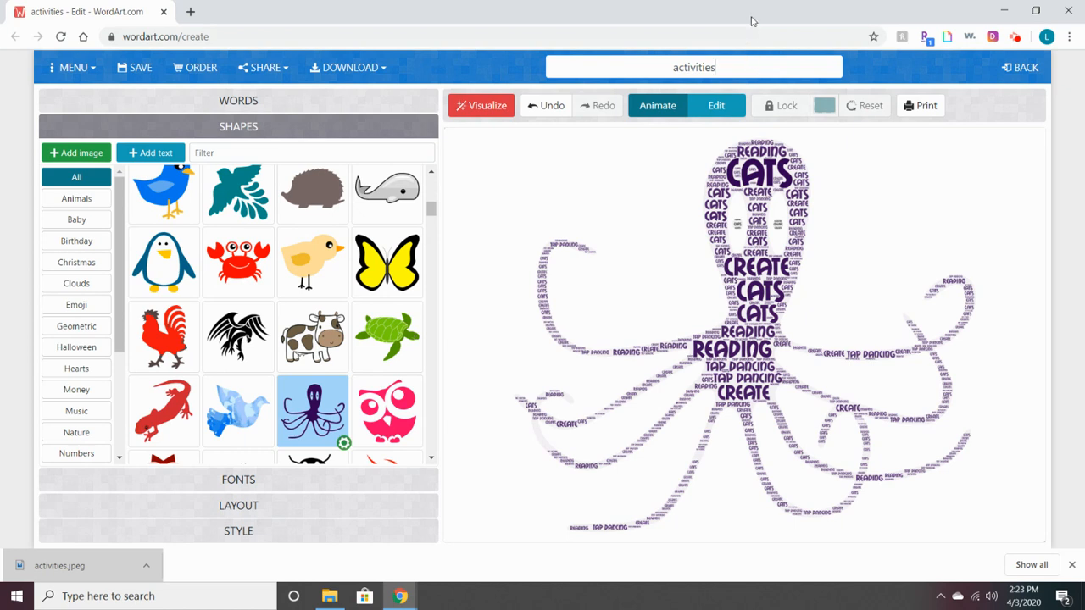
type("1")
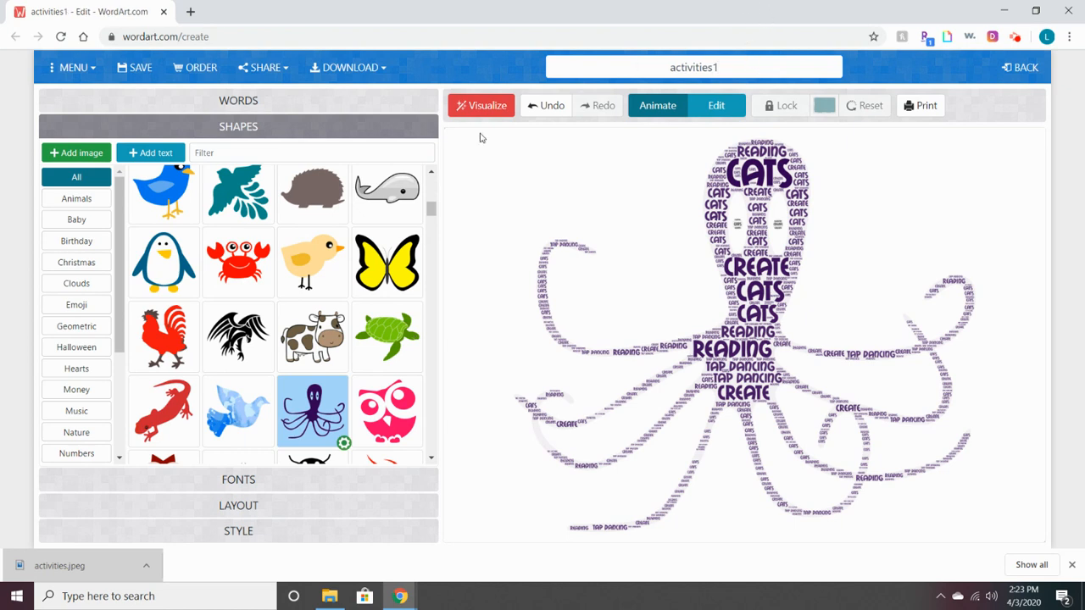
left_click(409, 66)
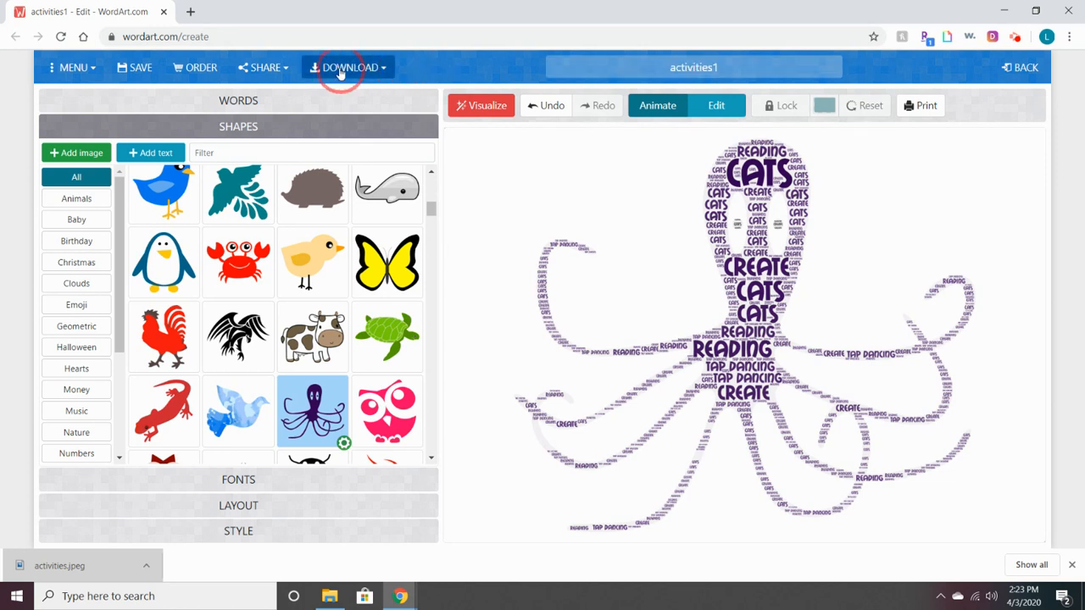
left_click(384, 69)
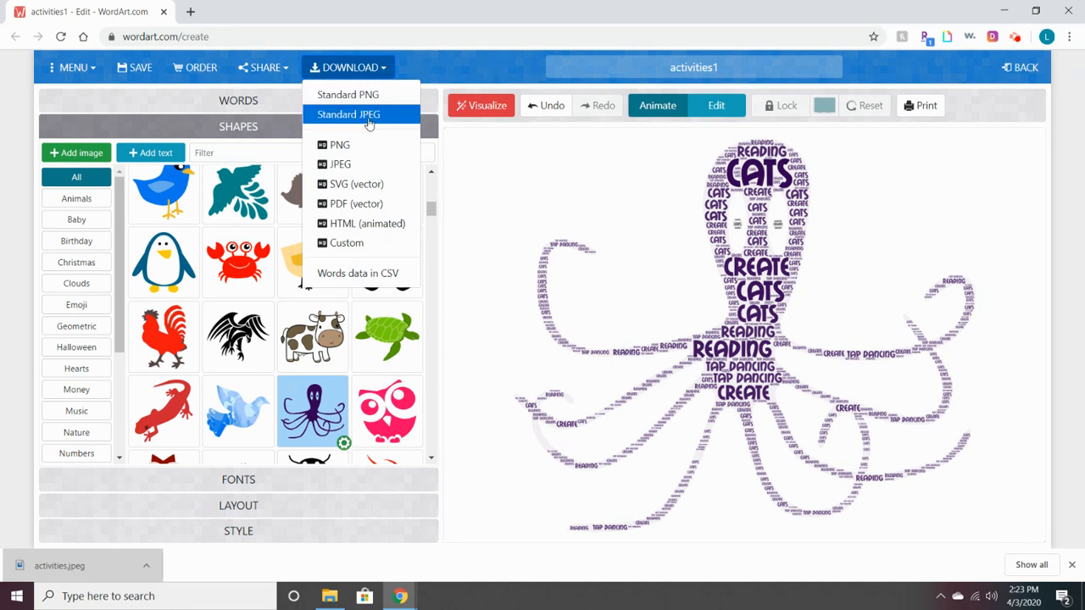